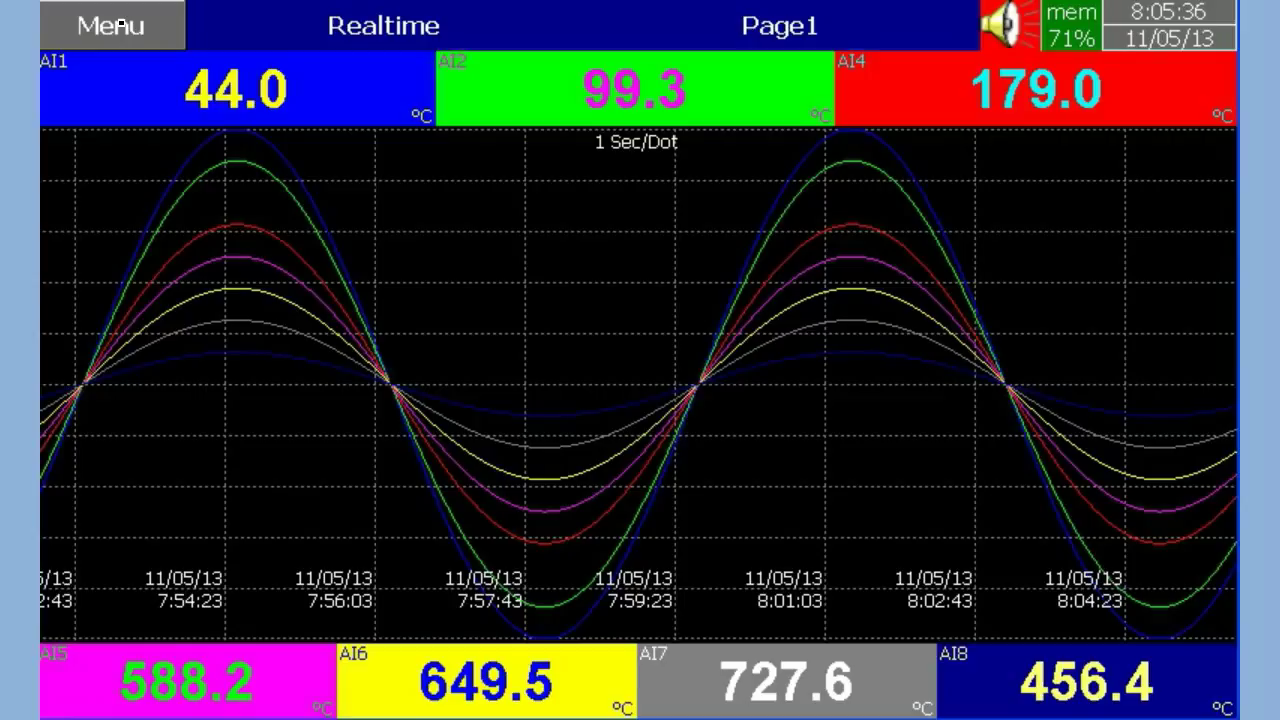
- Bring up the side menu over the live eight-channel temperature trend
left_click(112, 27)
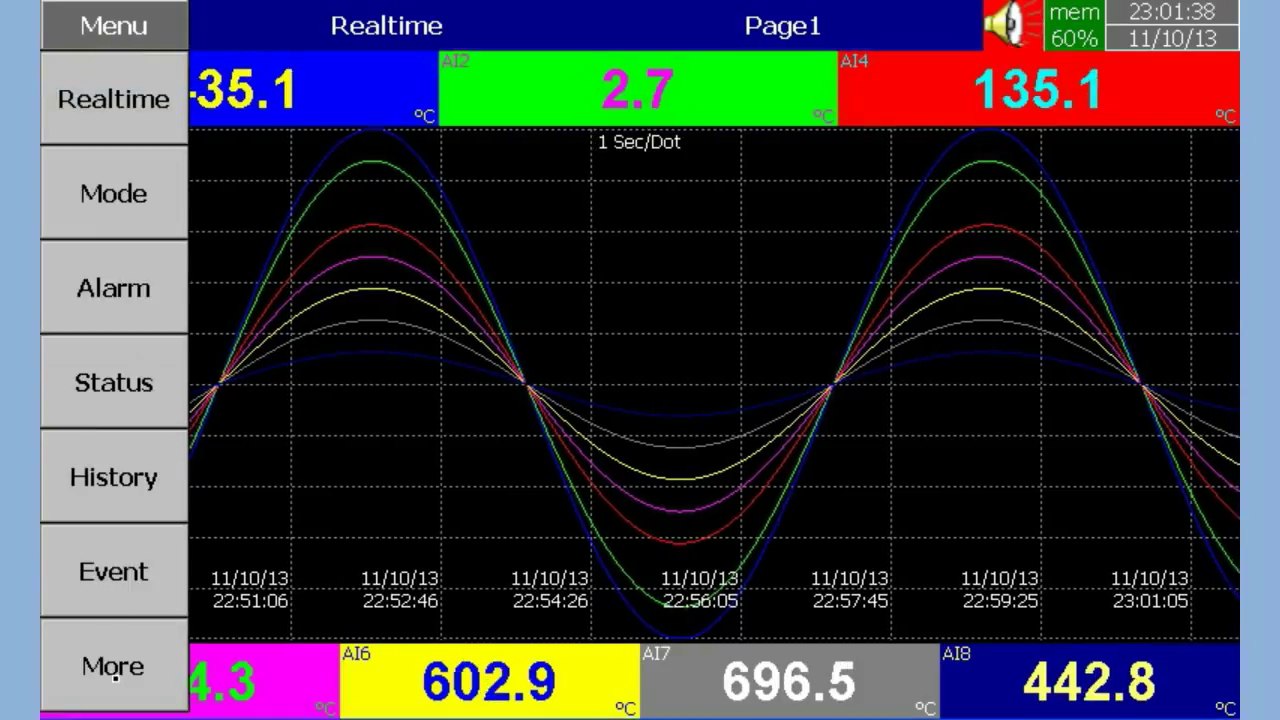
- Open the Configuration screen via the More menu's Config entry
left_click(113, 662)
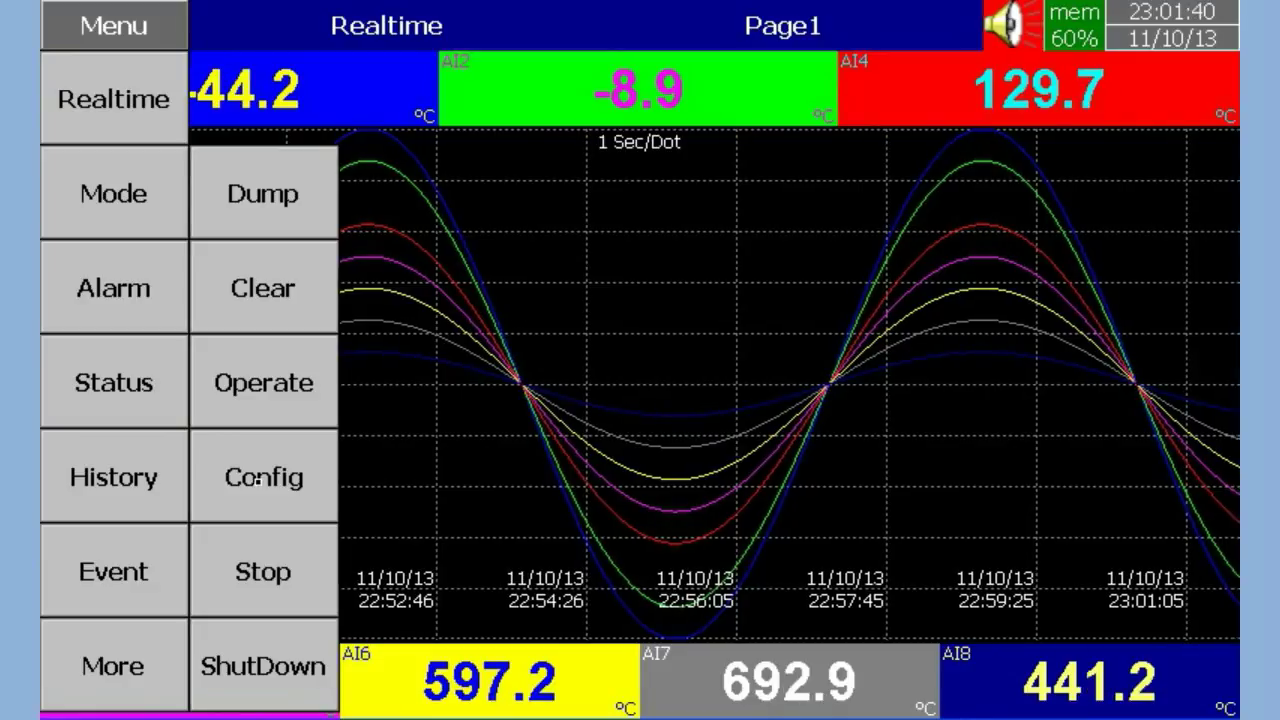
left_click(258, 480)
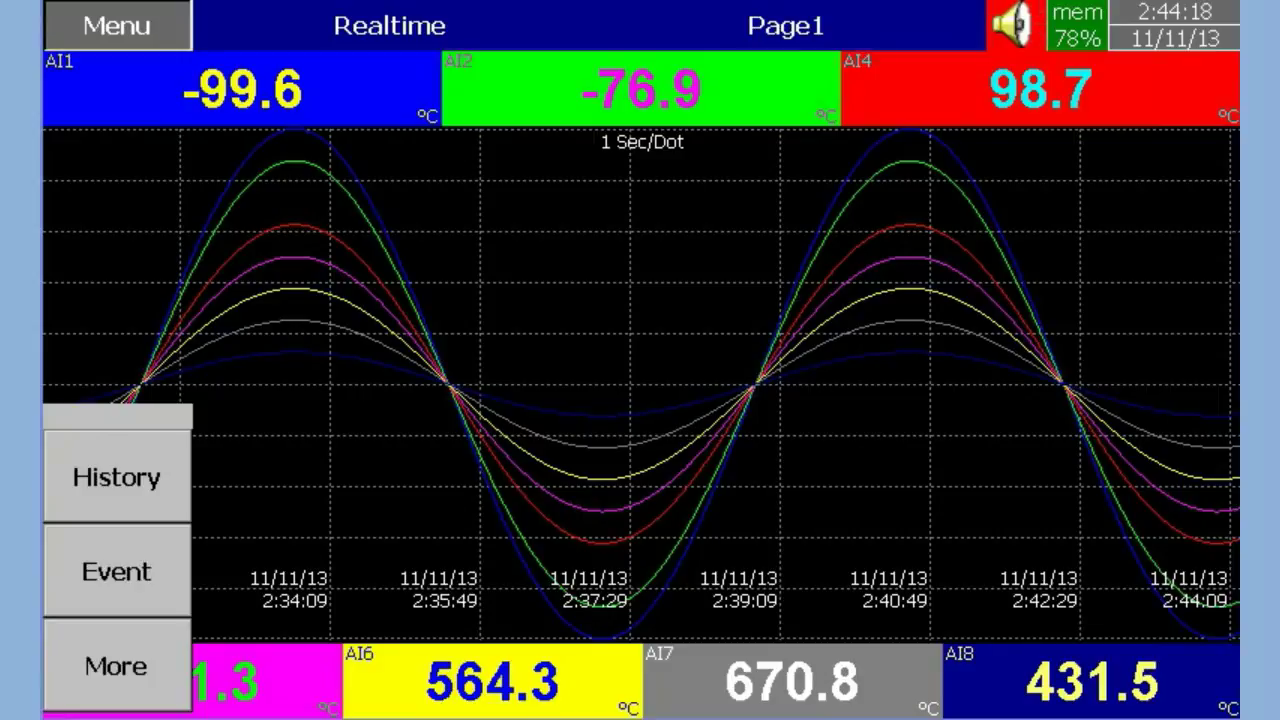
- Switch the realtime display mode to Mix, showing trend and bar graph together
left_click(117, 193)
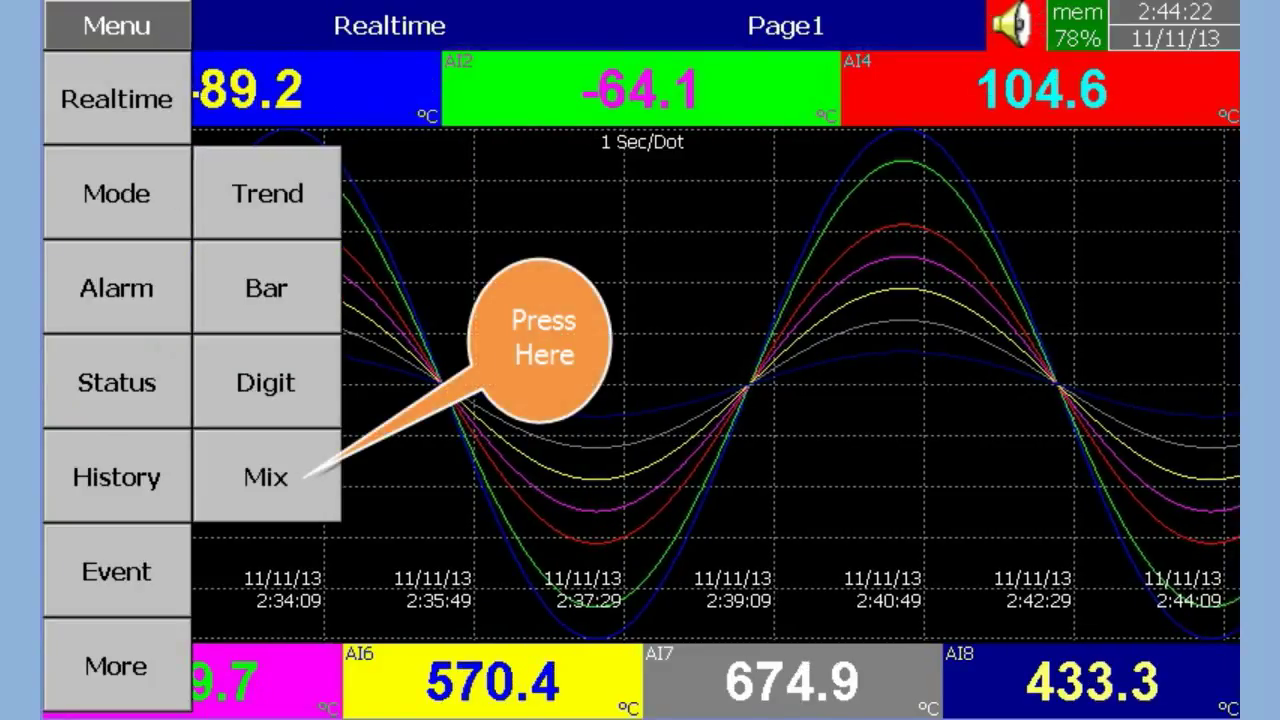
left_click(266, 477)
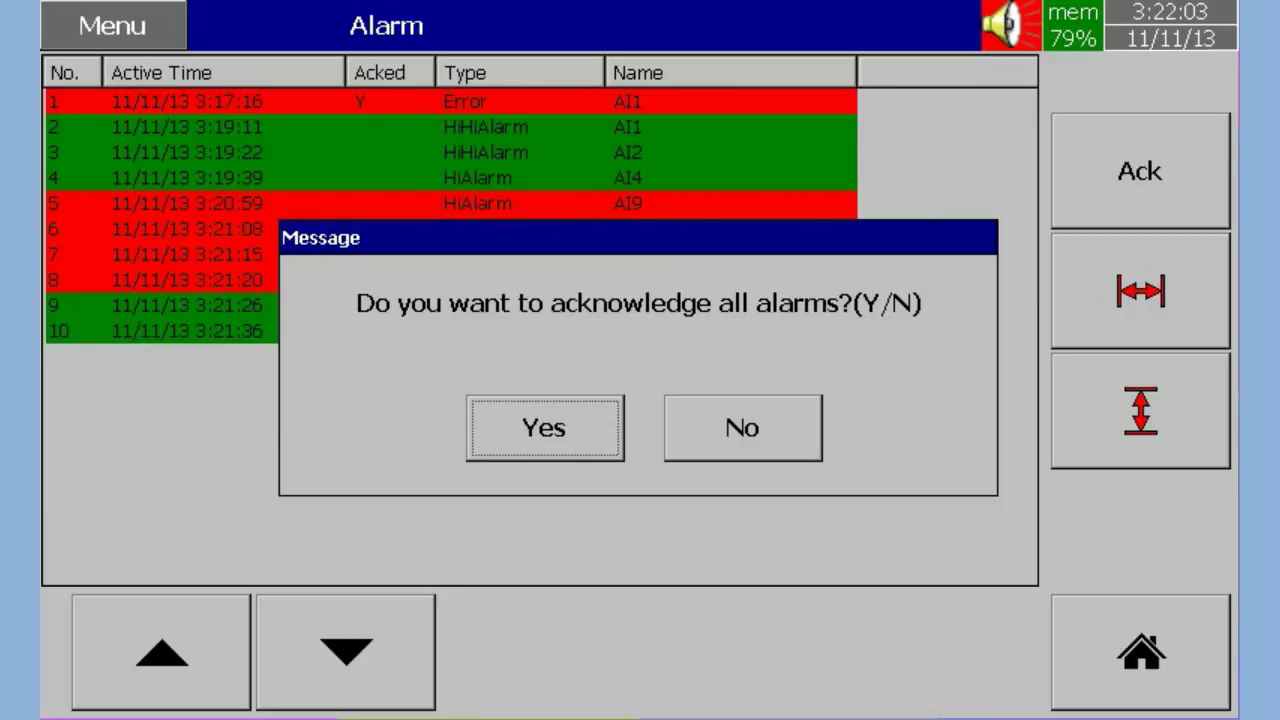
- Confirm the acknowledge-all prompt so all ten alarms are marked Y
key("Return")
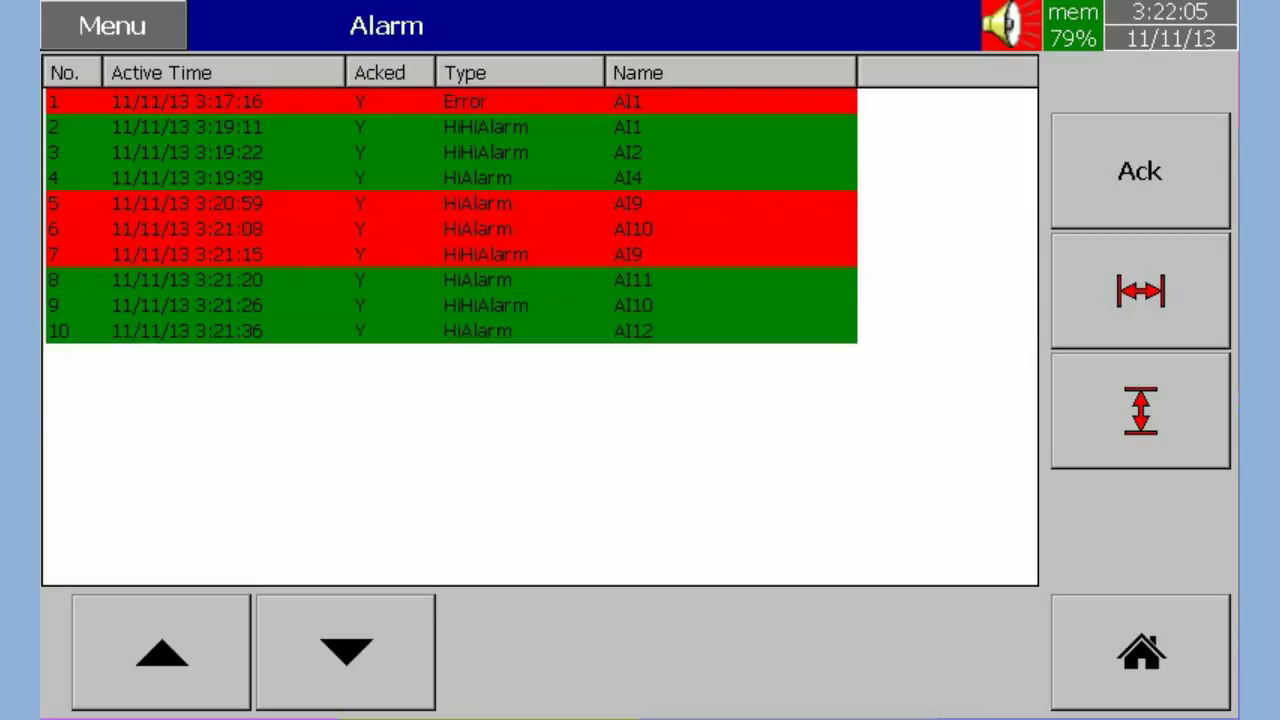